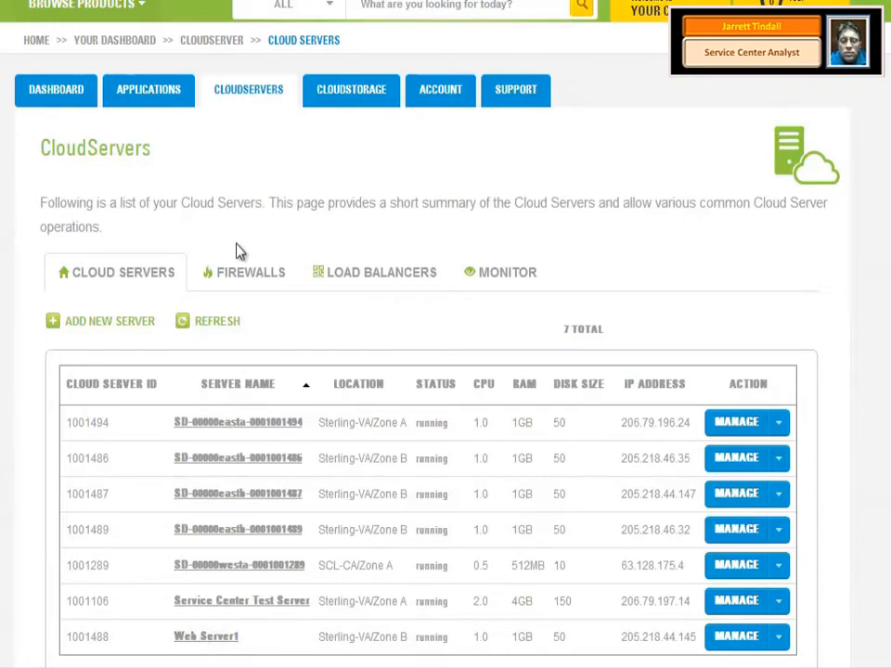
# Display the firewall rules of the cloud server Web Server1
pyautogui.click(249, 282)
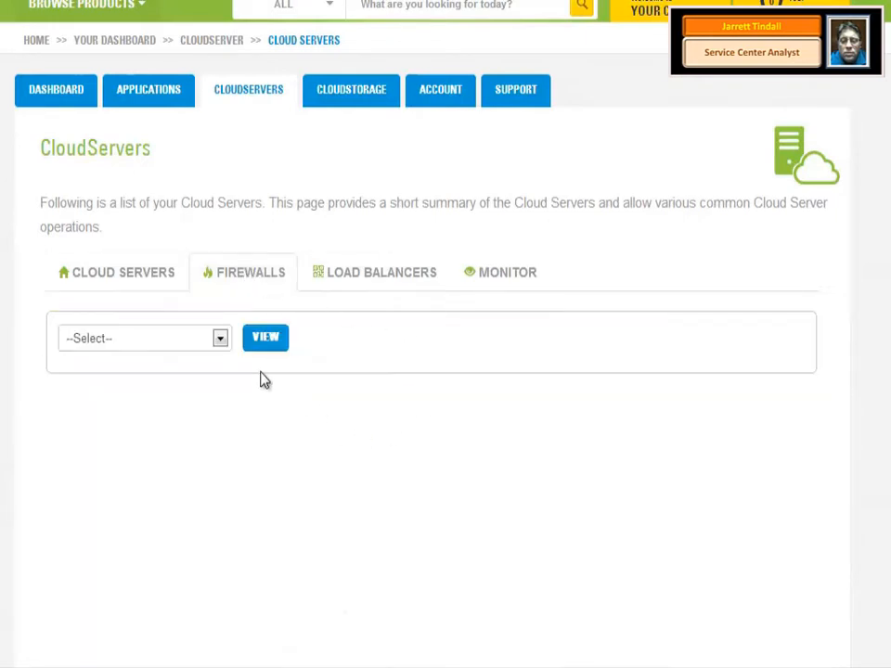
pyautogui.click(222, 342)
pyautogui.click(179, 471)
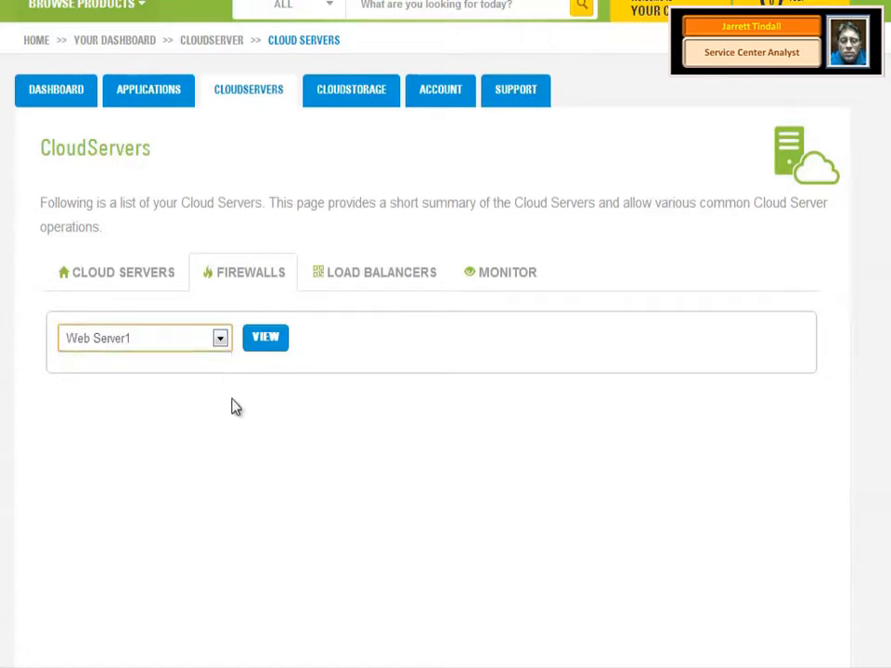
pyautogui.click(256, 341)
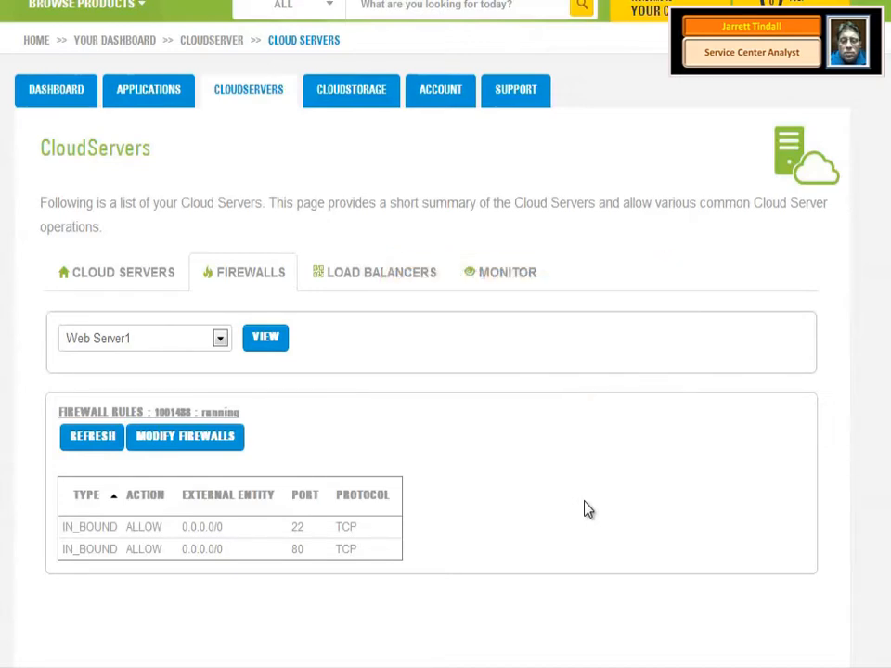
# Start modifying Web Server1's firewall rules and add a new inbound rule with the action Allow
pyautogui.click(218, 444)
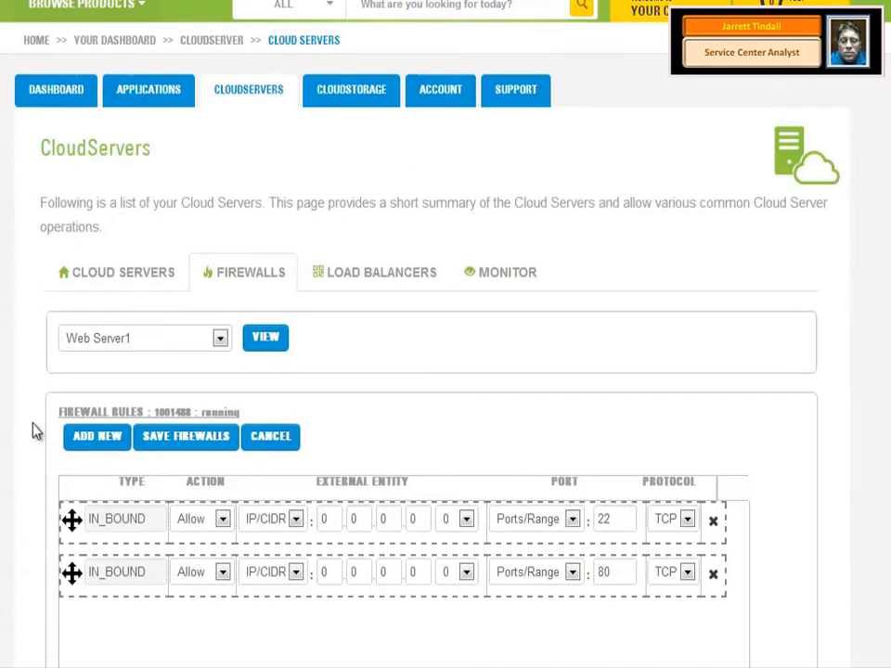
pyautogui.click(86, 442)
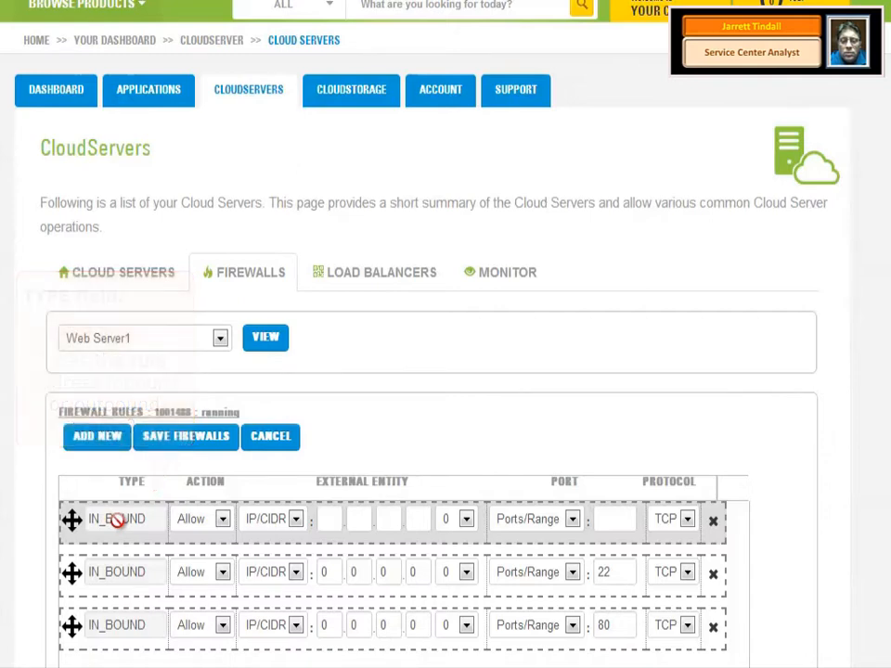
pyautogui.click(223, 519)
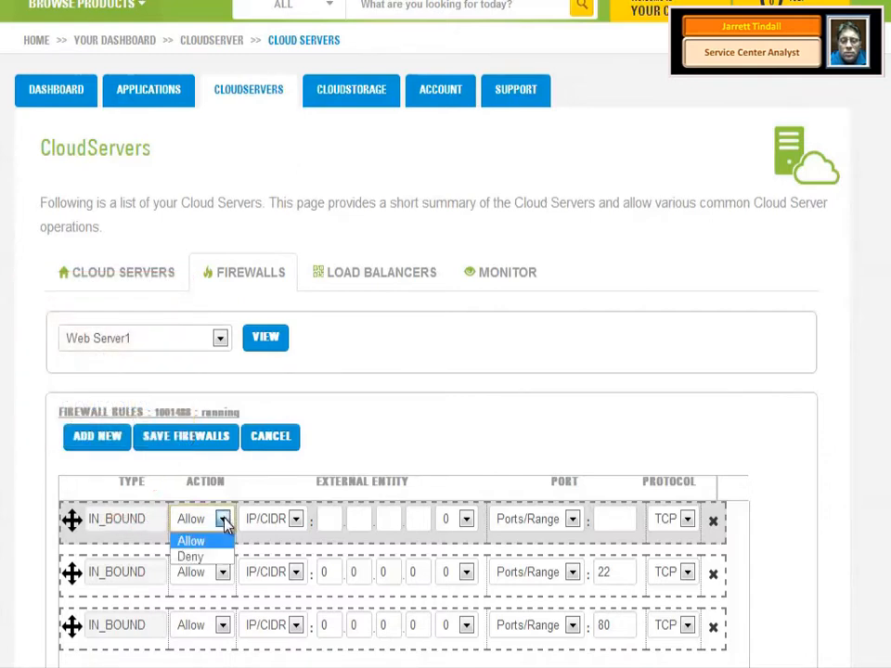
pyautogui.click(224, 520)
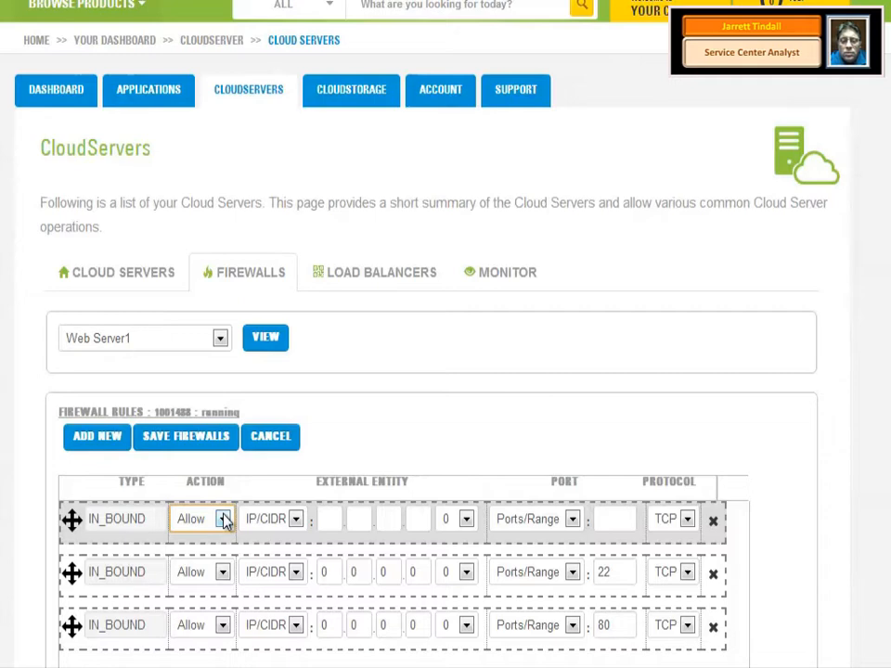
# Set the new rule's external entity to IP/CIDR 0.0.0.0 with subnet 0, so it applies to everyone
pyautogui.press('Tab')
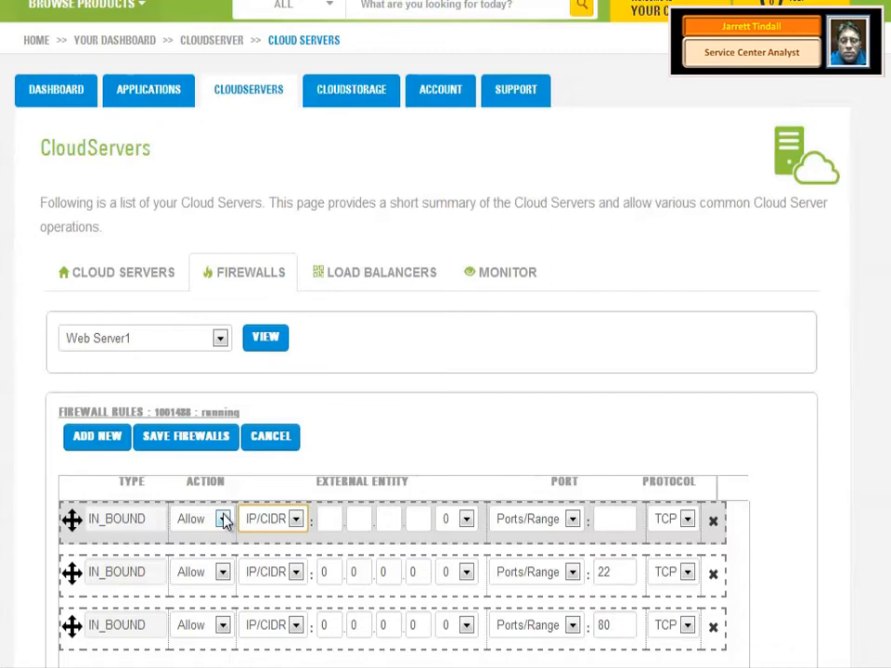
pyautogui.press('Tab')
pyautogui.write('0')
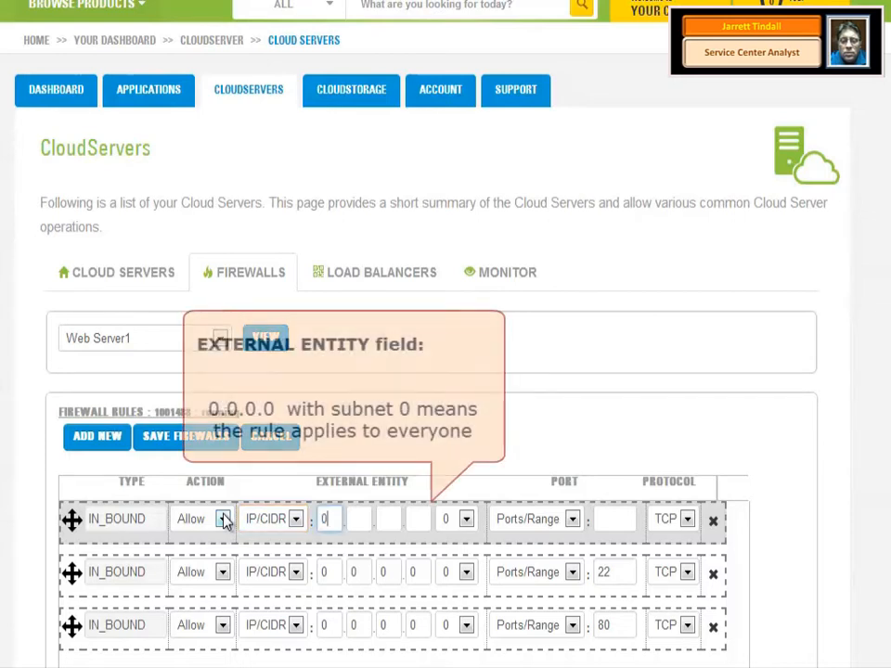
pyautogui.press('Tab')
pyautogui.write('0')
pyautogui.press('Tab')
pyautogui.write('0')
pyautogui.press('Tab')
pyautogui.write('0')
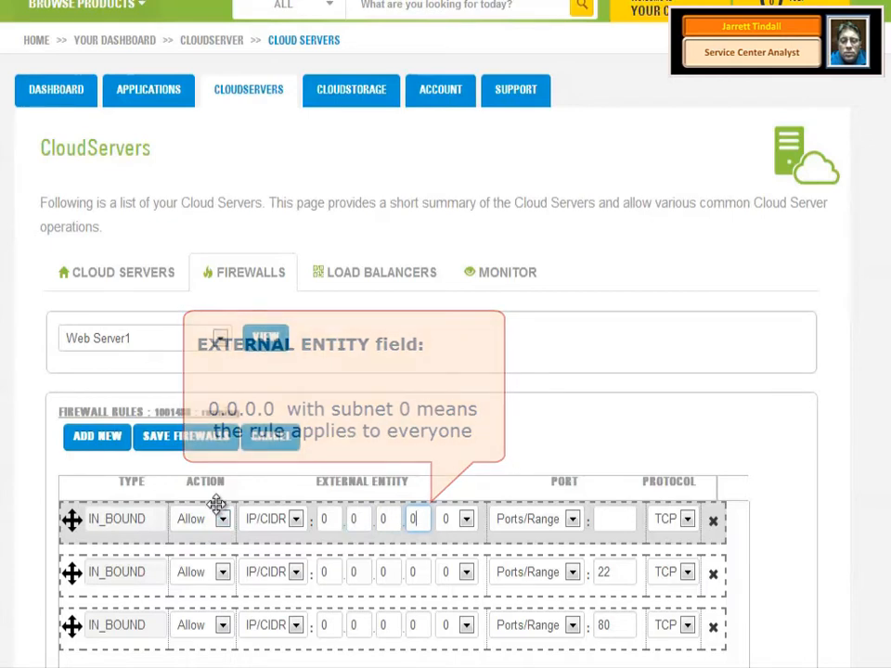
# Set the new rule's Ports/Range value to 443 with the TCP protocol
pyautogui.press('Tab')
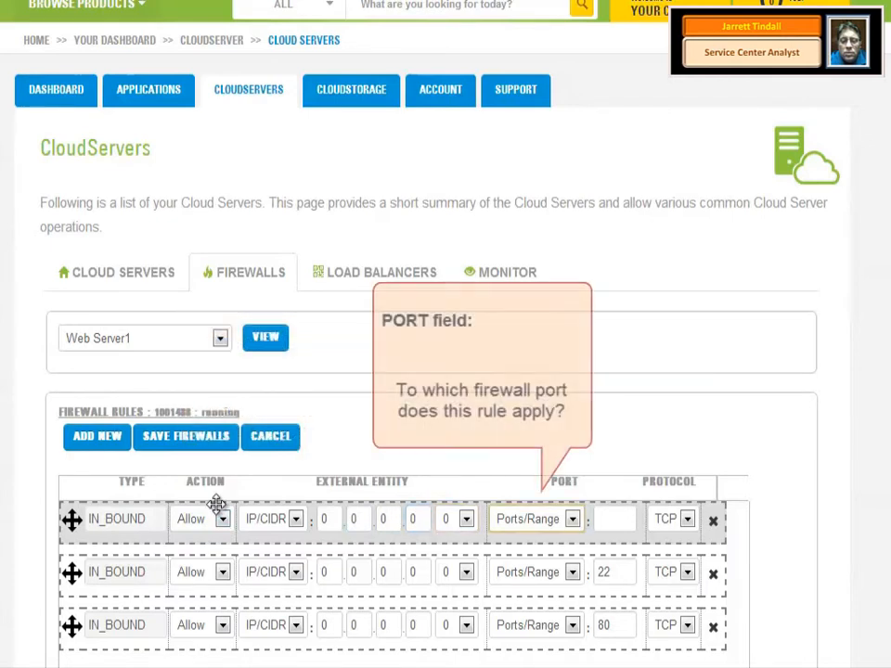
pyautogui.press('Tab')
pyautogui.press('Tab')
pyautogui.write('443')
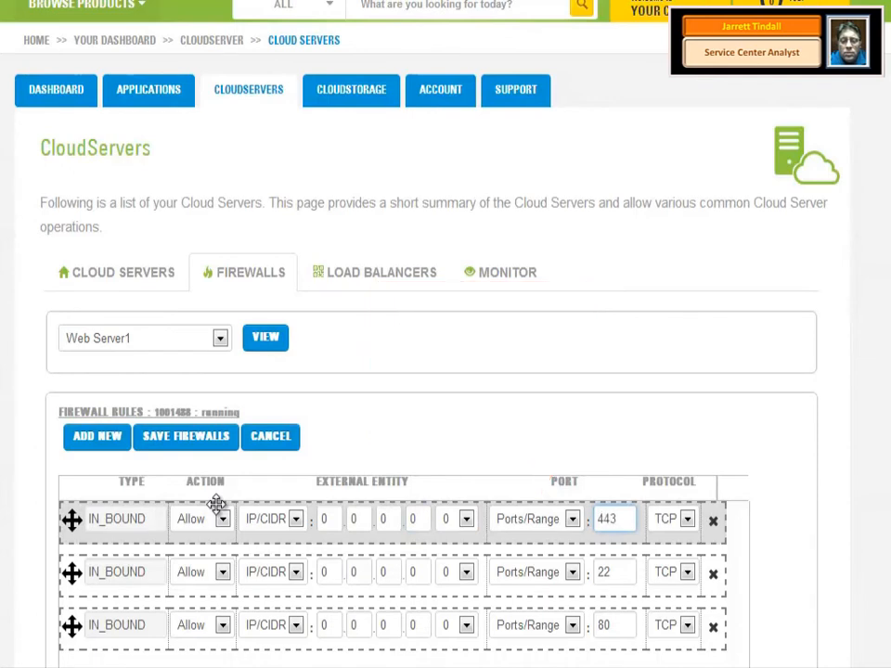
pyautogui.press('Tab')
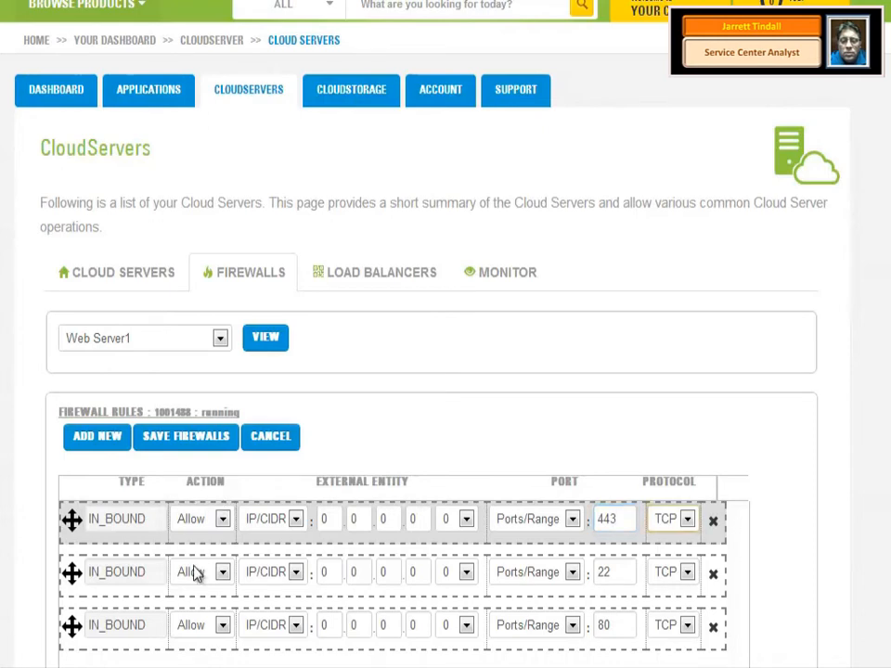
pyautogui.click(688, 520)
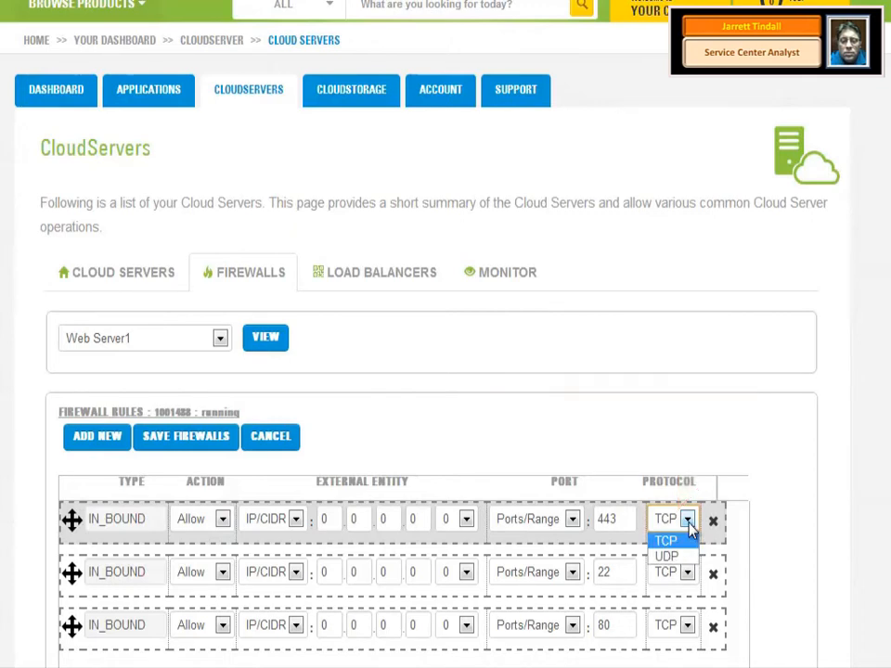
pyautogui.click(688, 522)
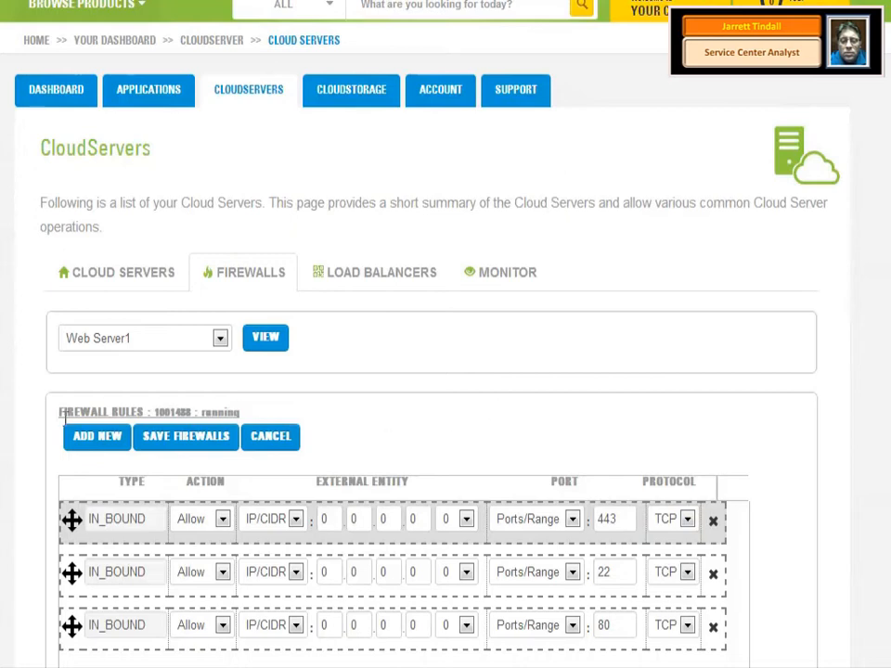
# Add a second new inbound firewall rule with the action Allow
pyautogui.click(95, 438)
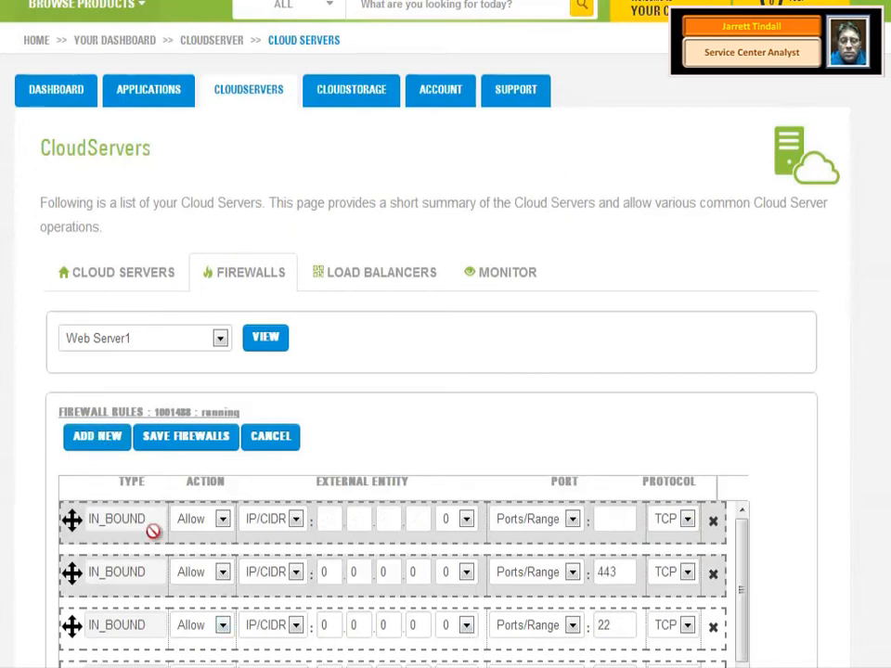
pyautogui.click(223, 521)
pyautogui.click(224, 522)
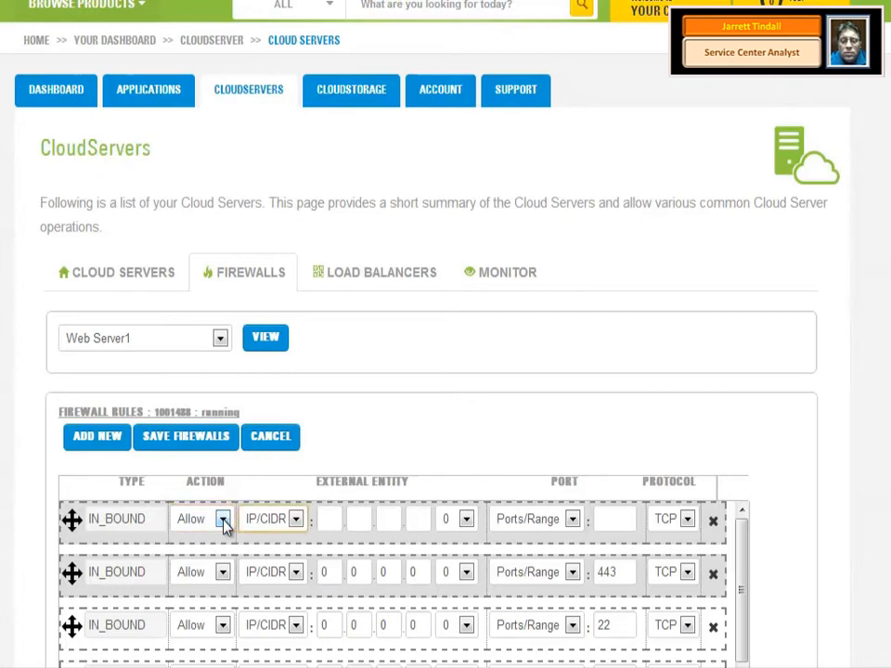
# Set the second new rule's external entity to IP/CIDR 192.168.48.0 with subnet 24
pyautogui.press('Tab')
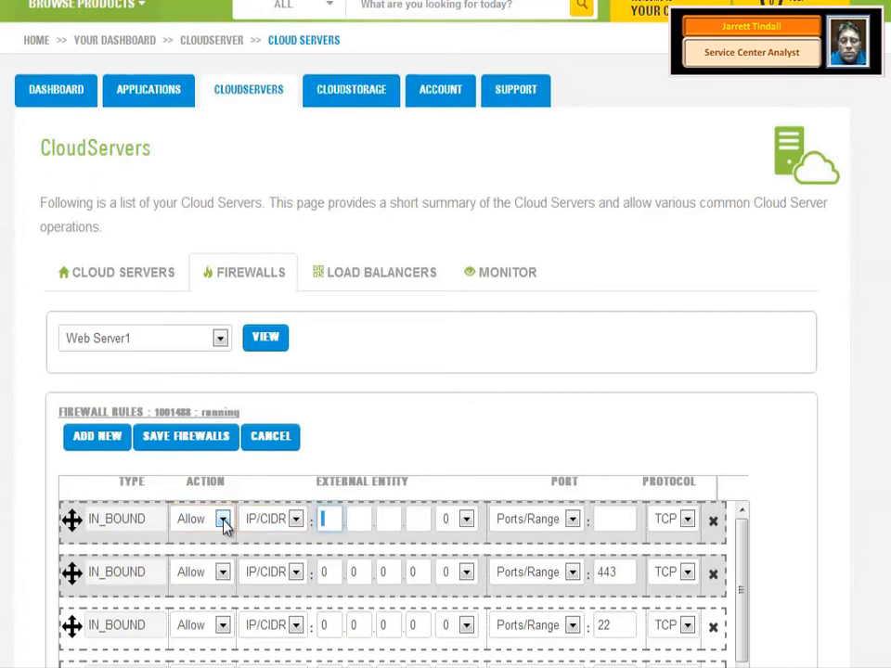
pyautogui.write('192')
pyautogui.press('Tab')
pyautogui.write('168')
pyautogui.press('Tab')
pyautogui.write('4')
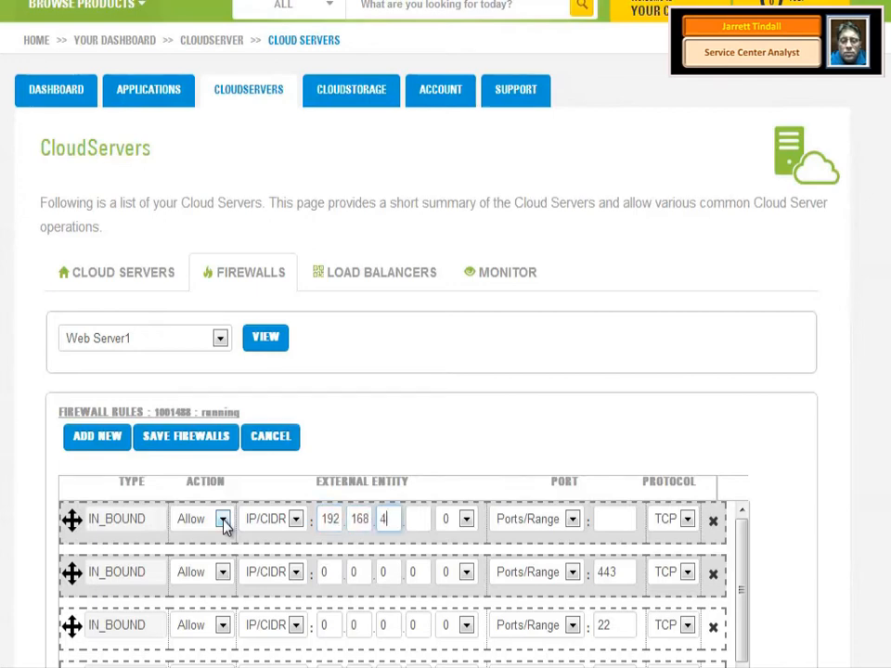
pyautogui.write('8')
pyautogui.press('Tab')
pyautogui.write('0')
pyautogui.click(465, 519)
pyautogui.scroll(-4, 474, 477)
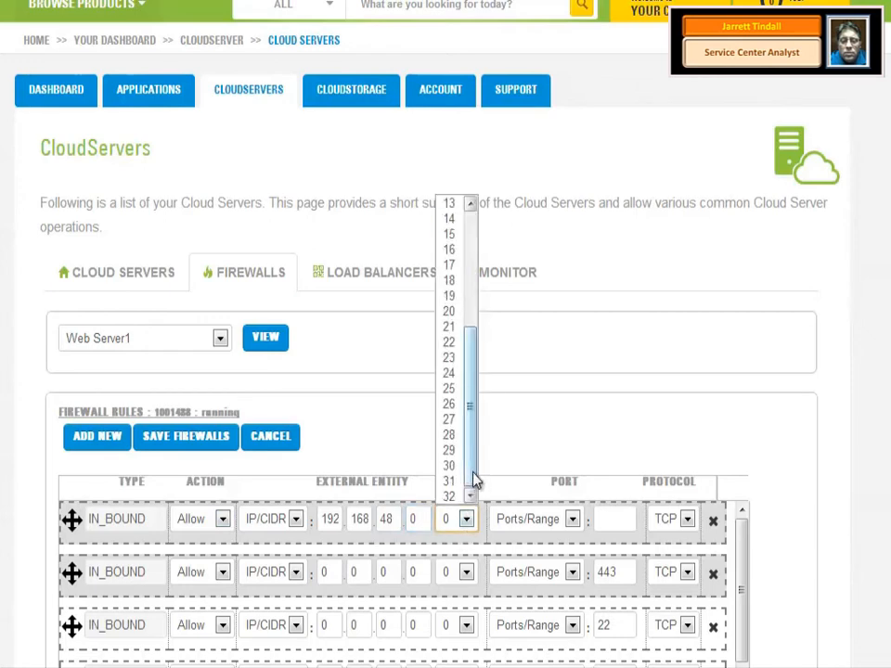
pyautogui.click(452, 373)
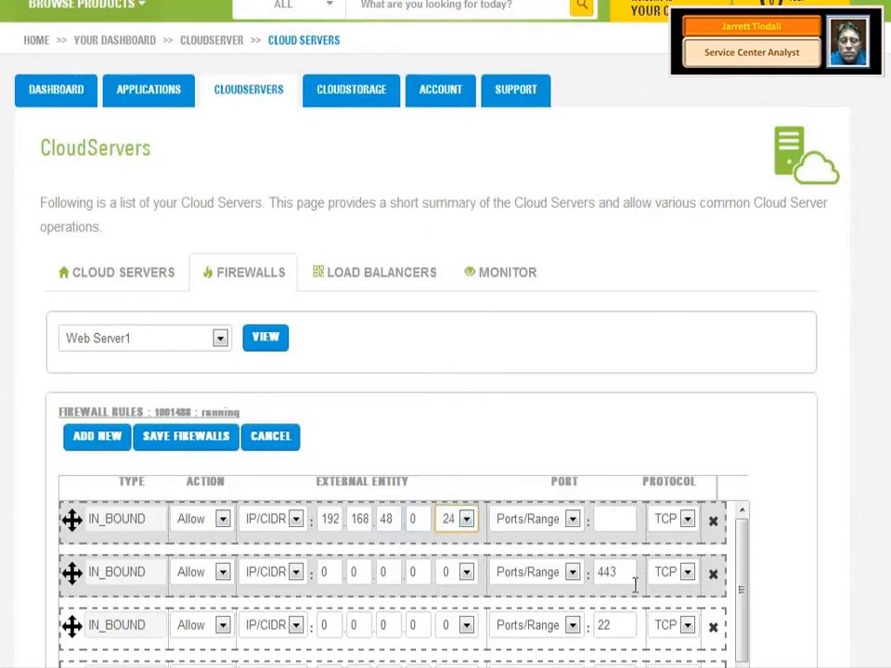
# Set the 192.168.48.0/24 rule's port to 20 and save the firewall rules
pyautogui.click(606, 521)
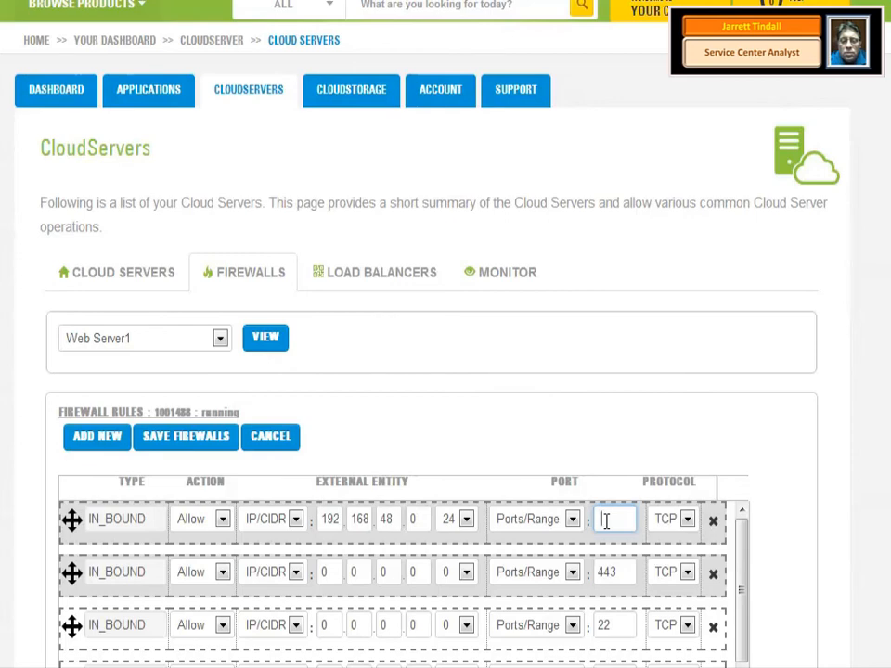
pyautogui.write('20')
pyautogui.click(198, 445)
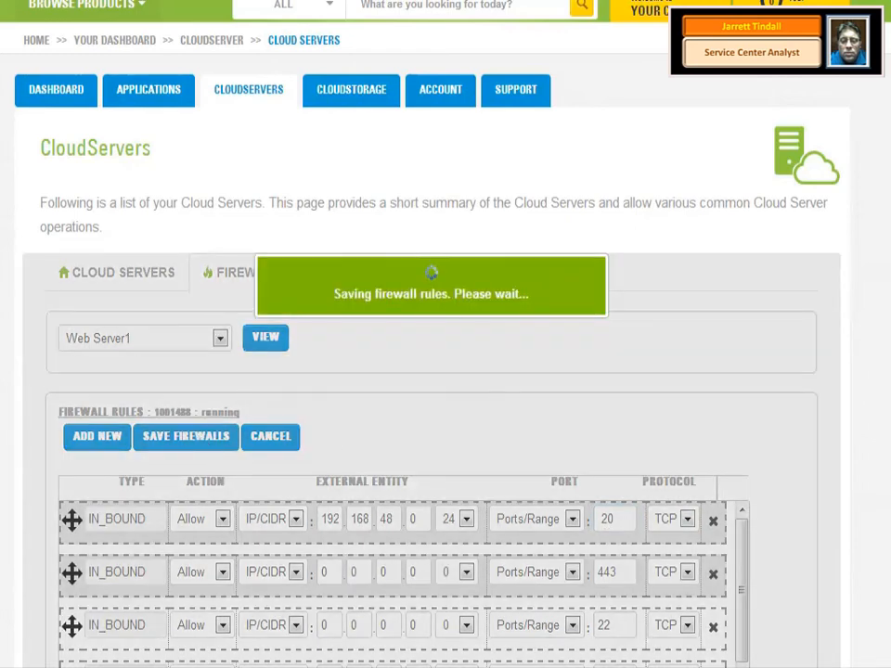